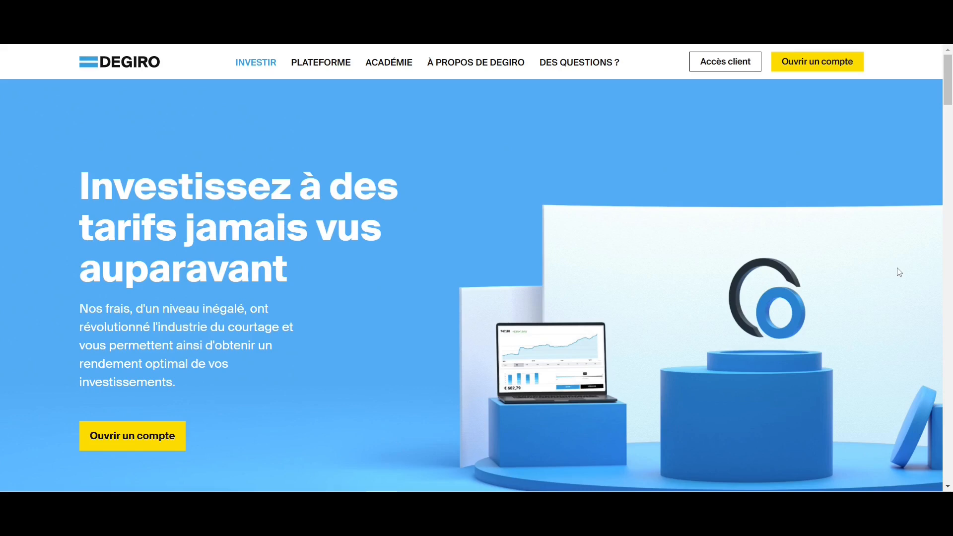
# - Examine the Actions fee comparison between DEGIRO and other brokers on the pricing page
pyautogui.scroll(-13, 899, 272)
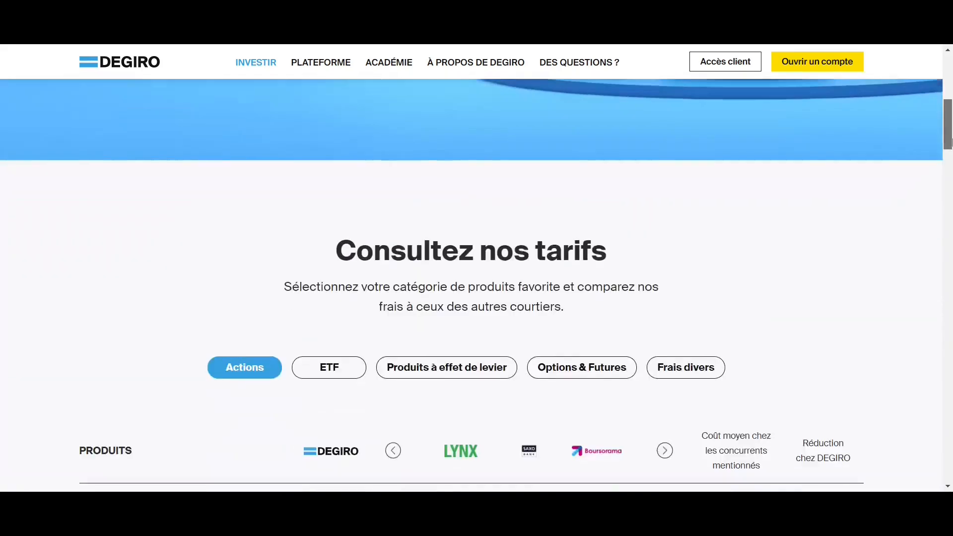
pyautogui.scroll(1, 949, 172)
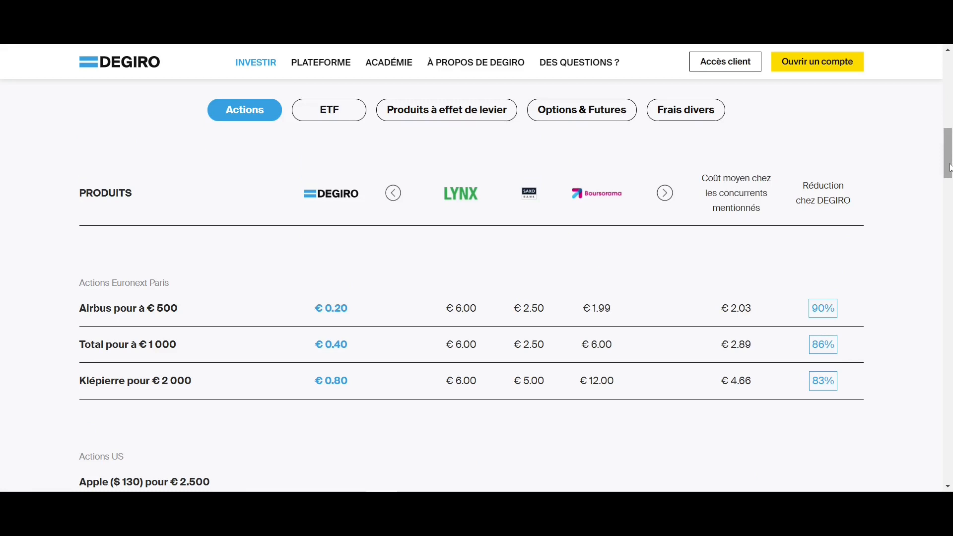
pyautogui.moveTo(950, 168); pyautogui.dragTo(948, 95)
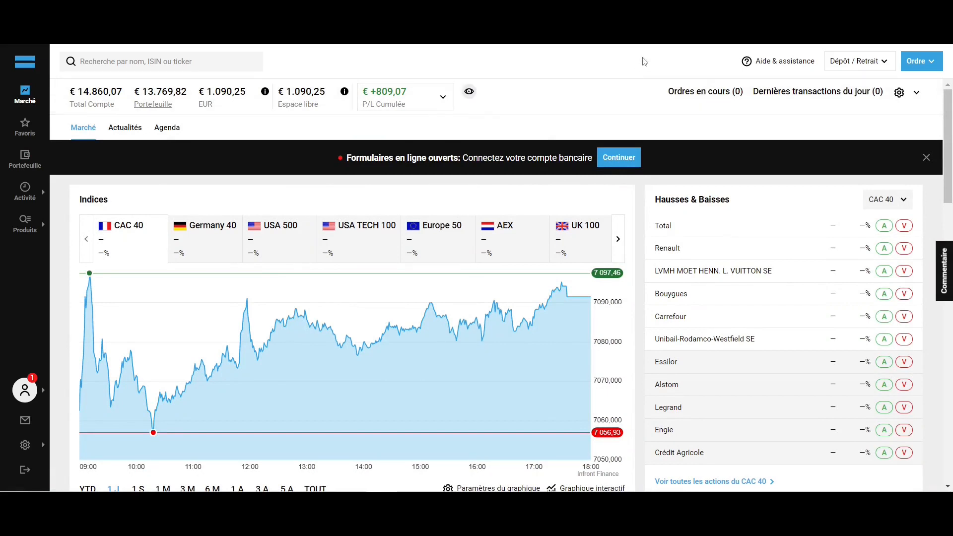
# - View the account's deposit and withdrawal options and close them again
pyautogui.click(799, 71)
pyautogui.click(849, 65)
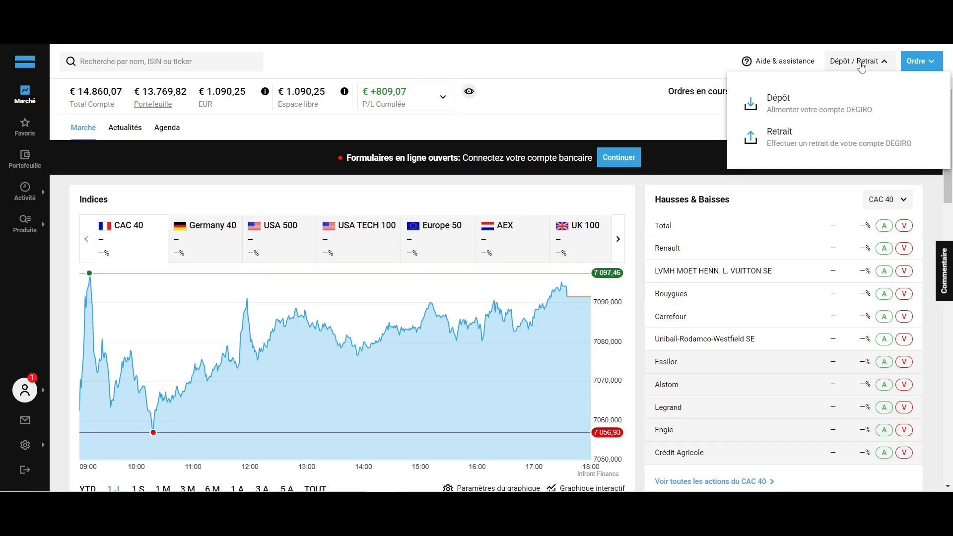
pyautogui.click(861, 65)
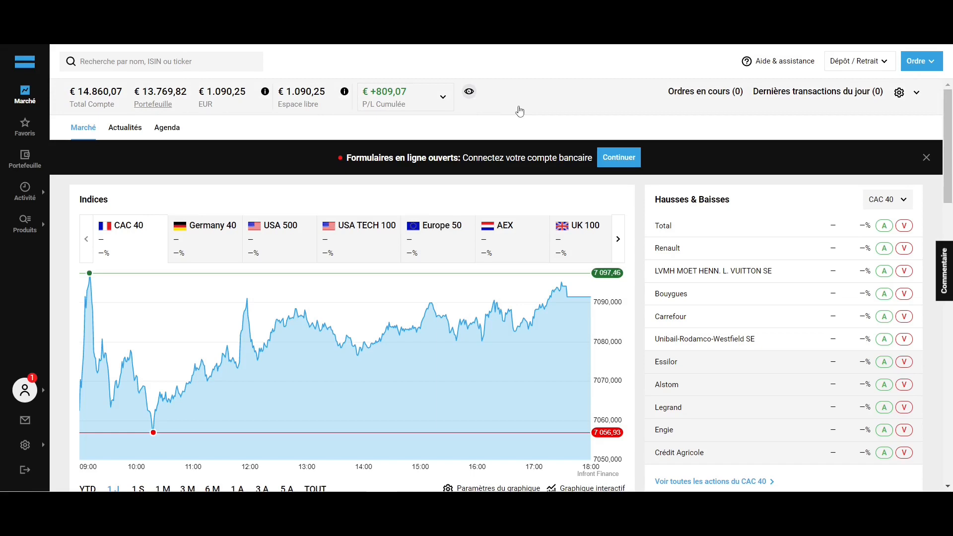
# - Look through the news and agenda on the market overview and the products saved in Favoris
pyautogui.scroll(-5, 634, 204)
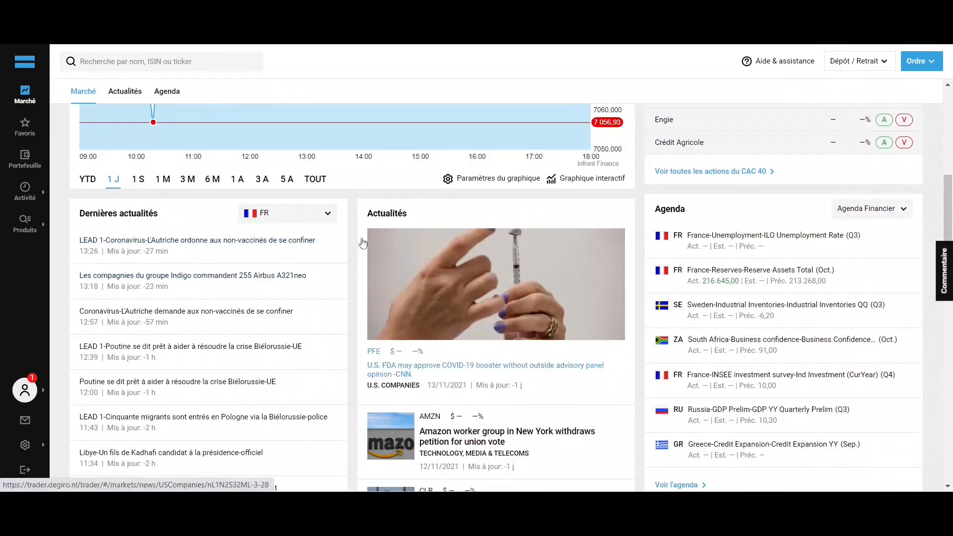
pyautogui.scroll(-4, 360, 238)
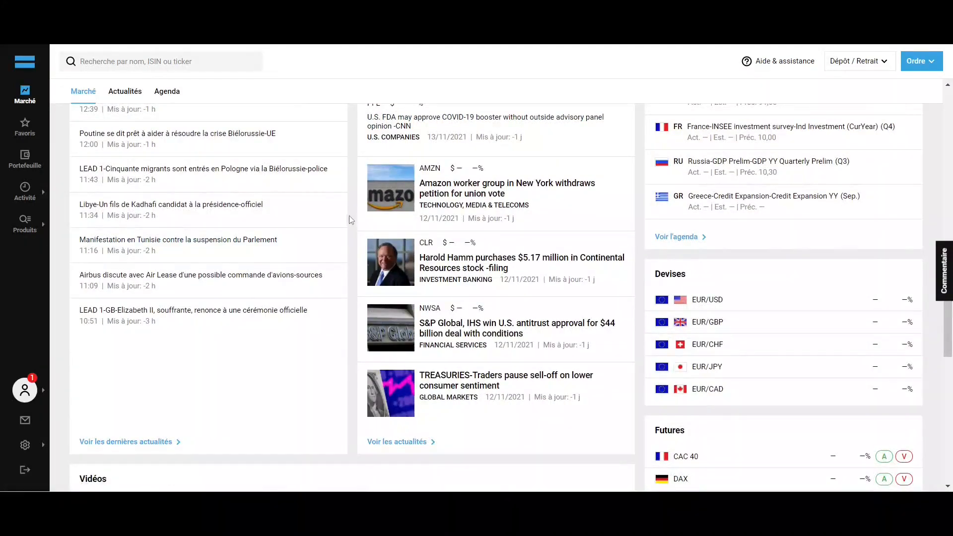
pyautogui.click(25, 127)
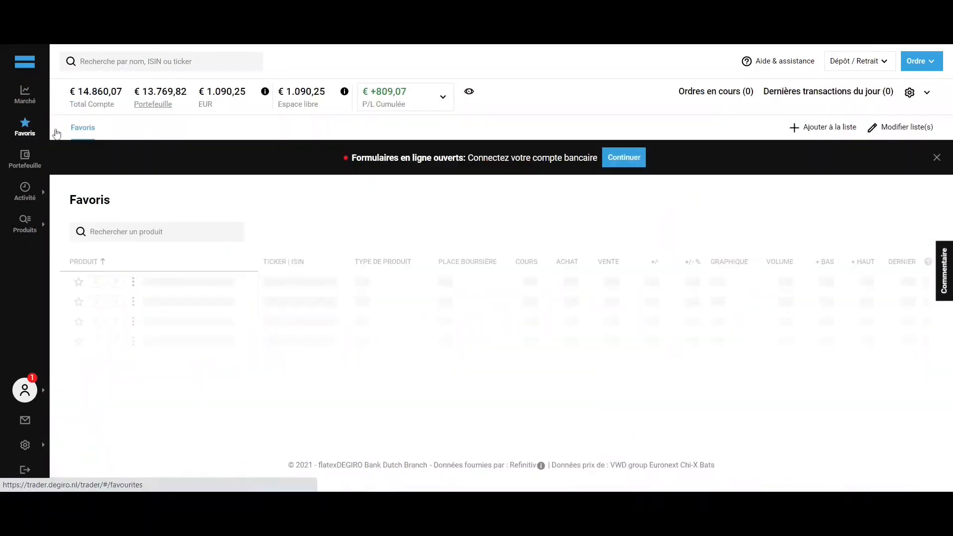
pyautogui.scroll(-3, 272, 194)
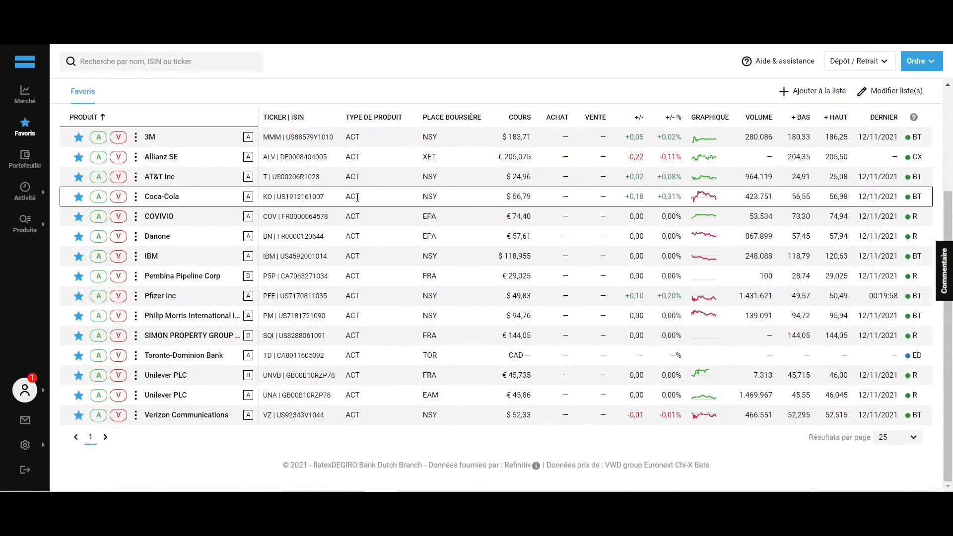
pyautogui.scroll(3, 358, 198)
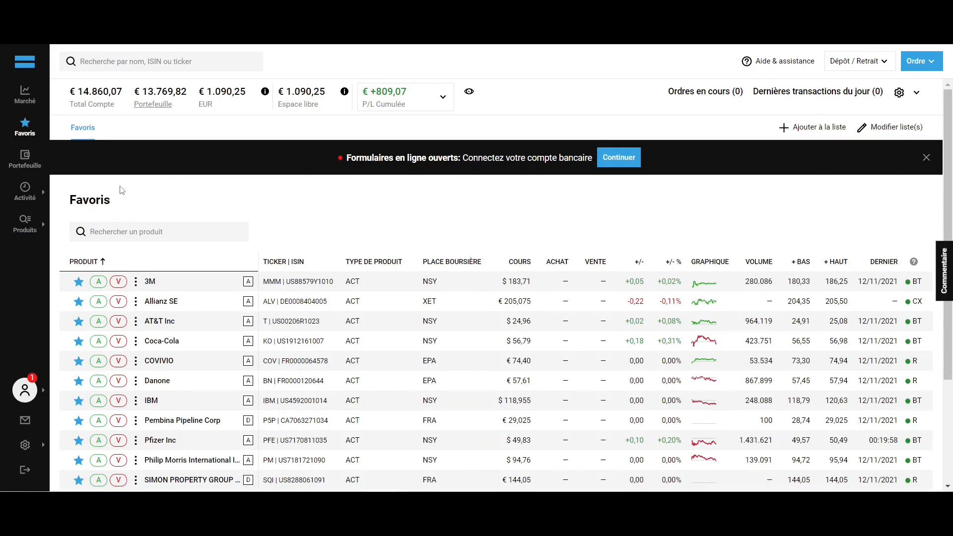
# - Browse the product categories and list all stocks (Actions) for France
pyautogui.moveTo(21, 232)
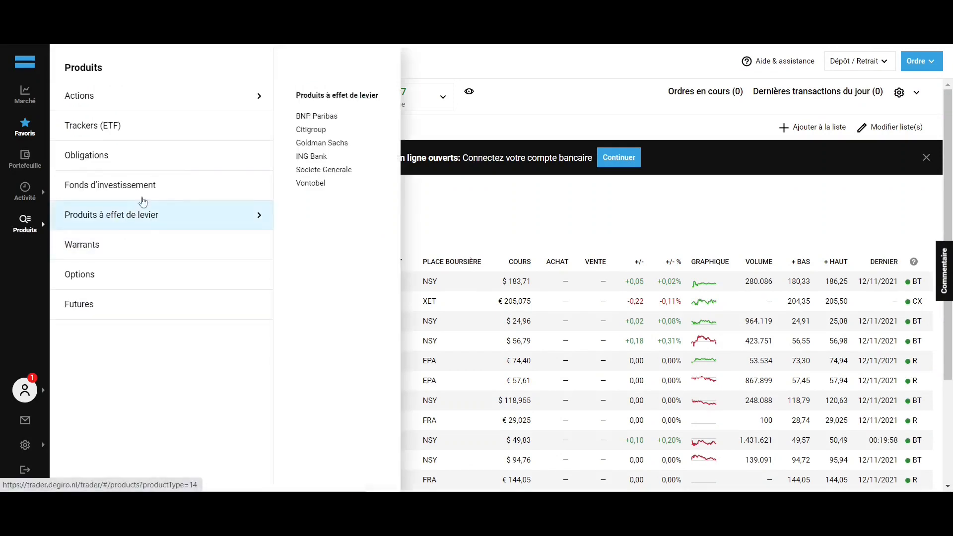
pyautogui.moveTo(170, 98)
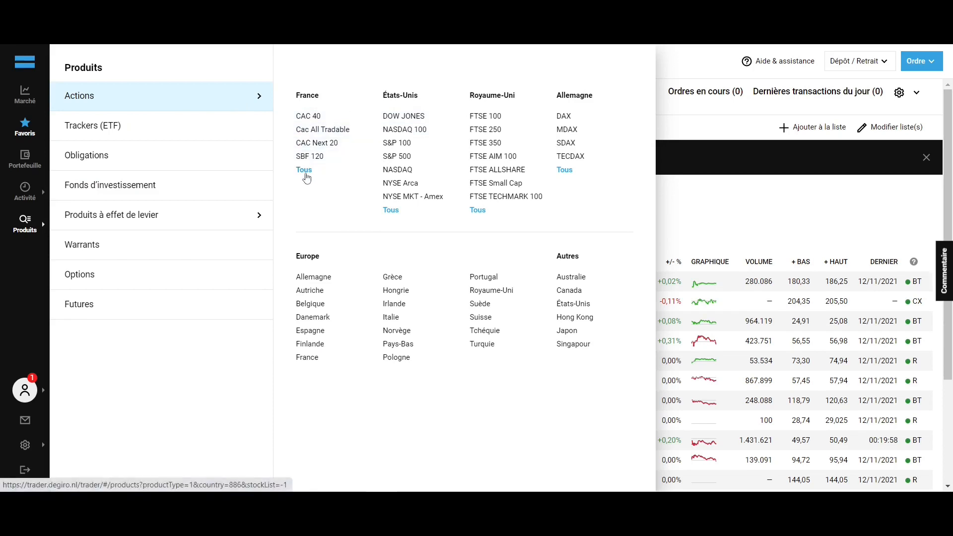
pyautogui.click(304, 169)
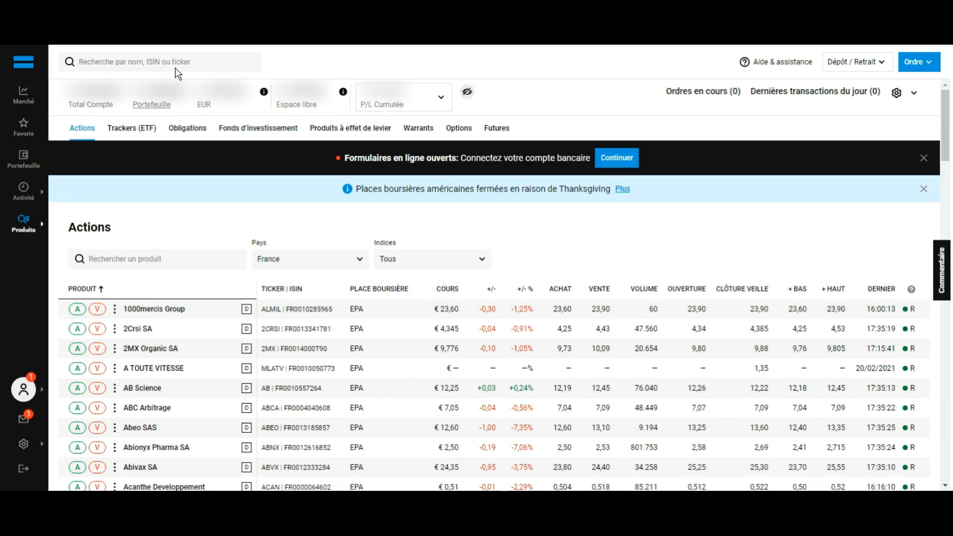
# - Search the products for "Colas" and open the Brasilagro Companhia Brasileira de Propriedades Agricolas page
pyautogui.click(172, 68)
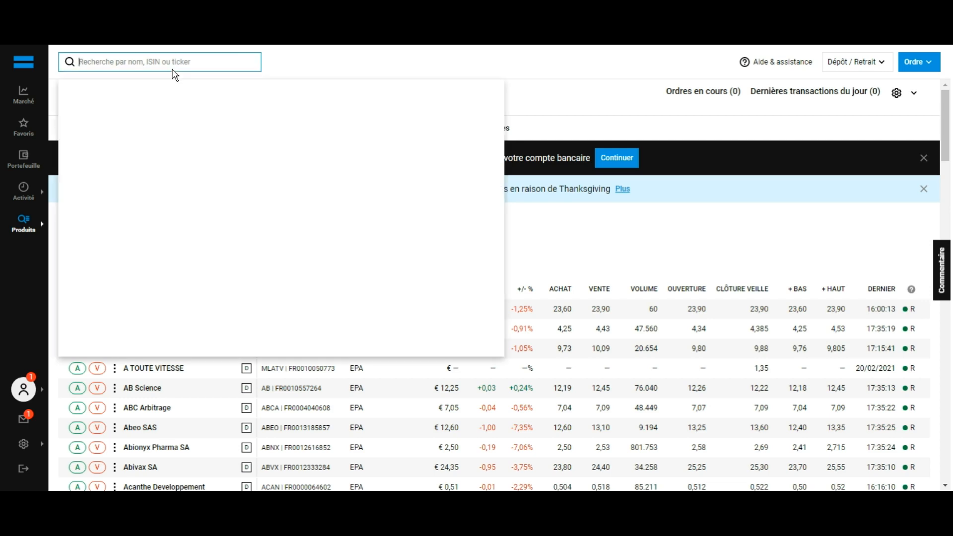
pyautogui.write('Colas')
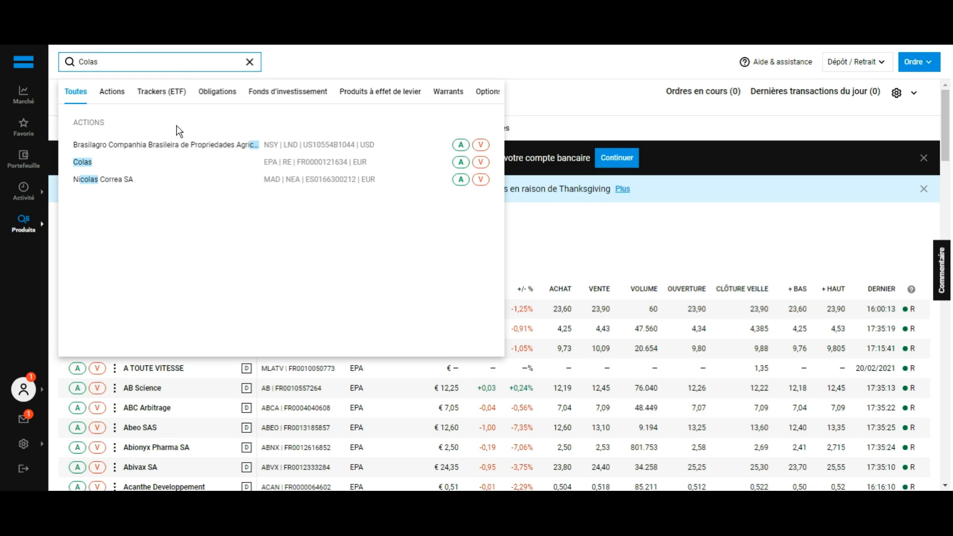
pyautogui.click(182, 157)
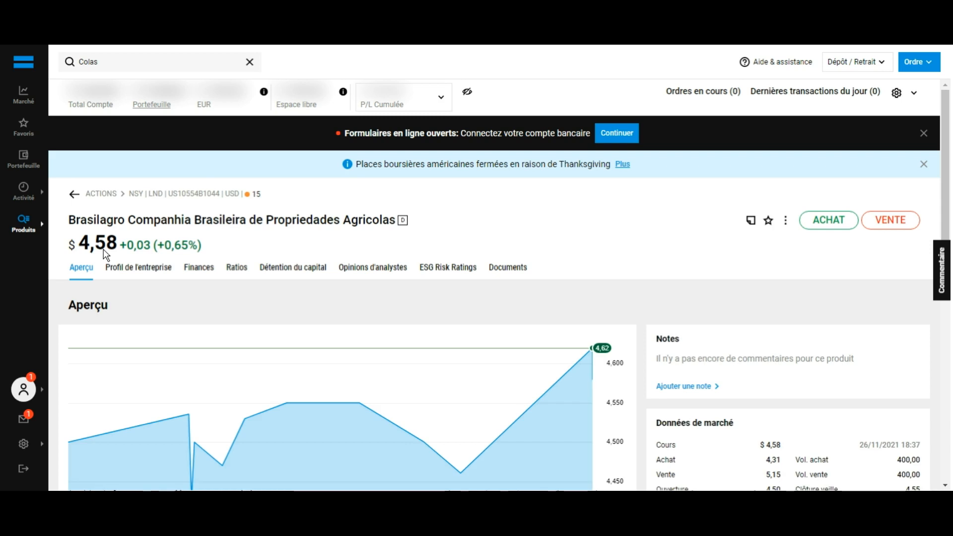
# - Review the Brasilagro stock's overview chart, market data and Finances section, and return to the overview
pyautogui.scroll(-6, 104, 253)
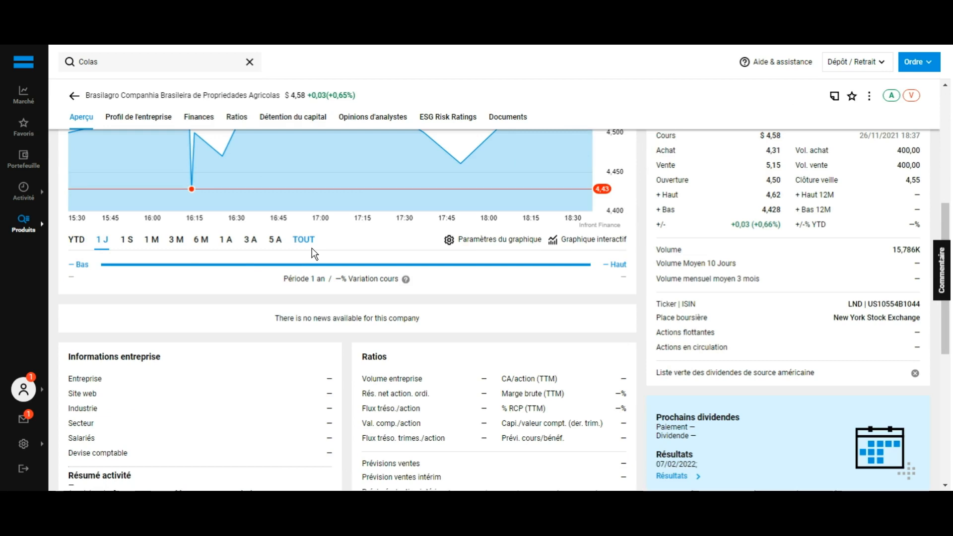
pyautogui.scroll(5, 281, 220)
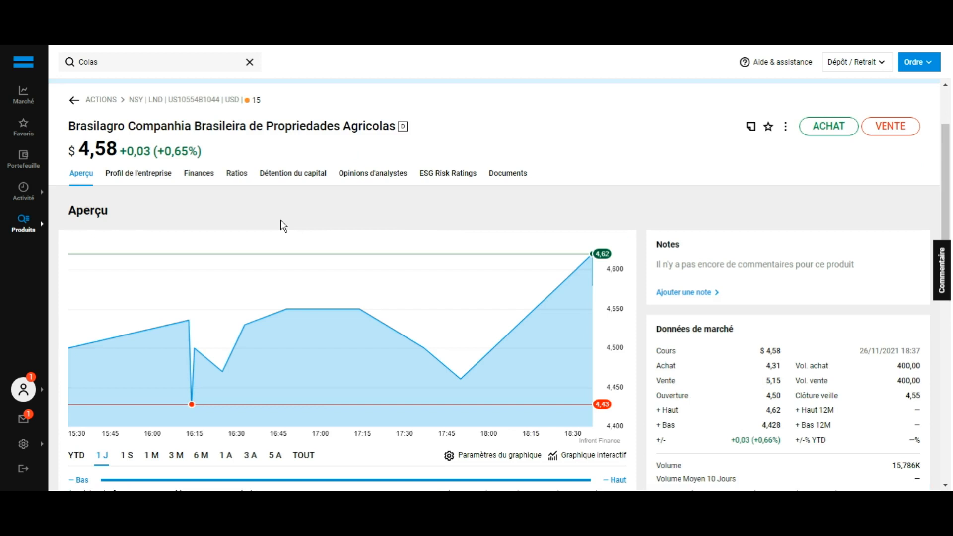
pyautogui.click(205, 183)
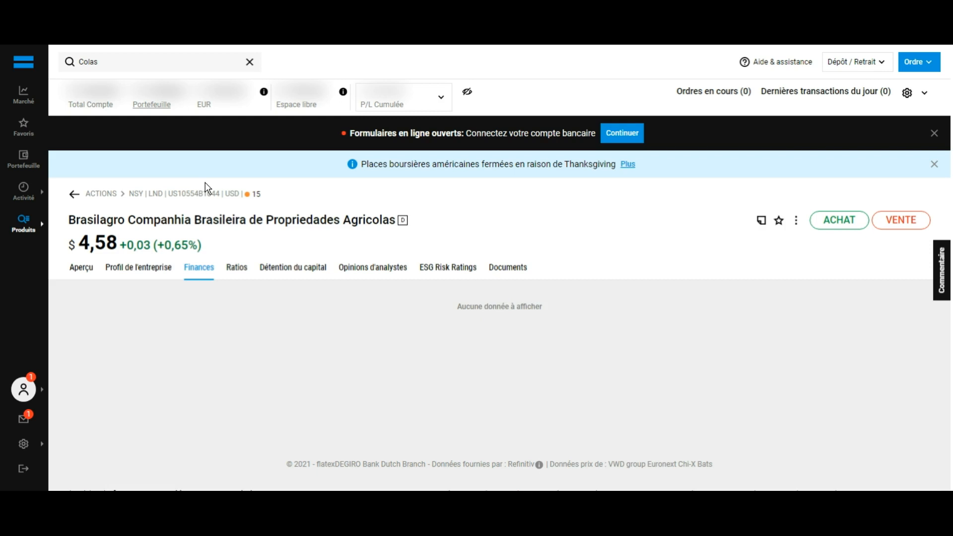
pyautogui.click(90, 272)
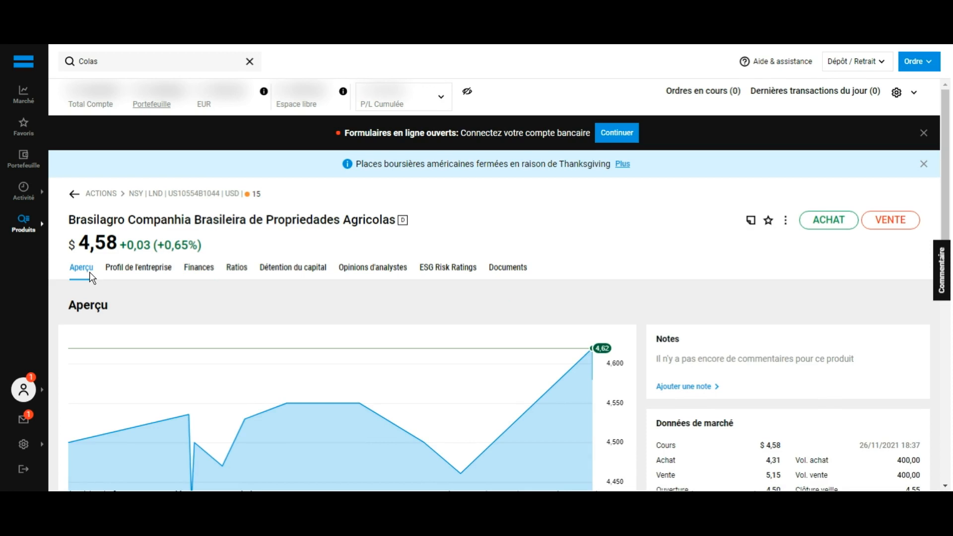
# - Fill in a buy order for Brasilagro with type Au marché and quantity 1, and close the order form without submitting it
pyautogui.click(832, 224)
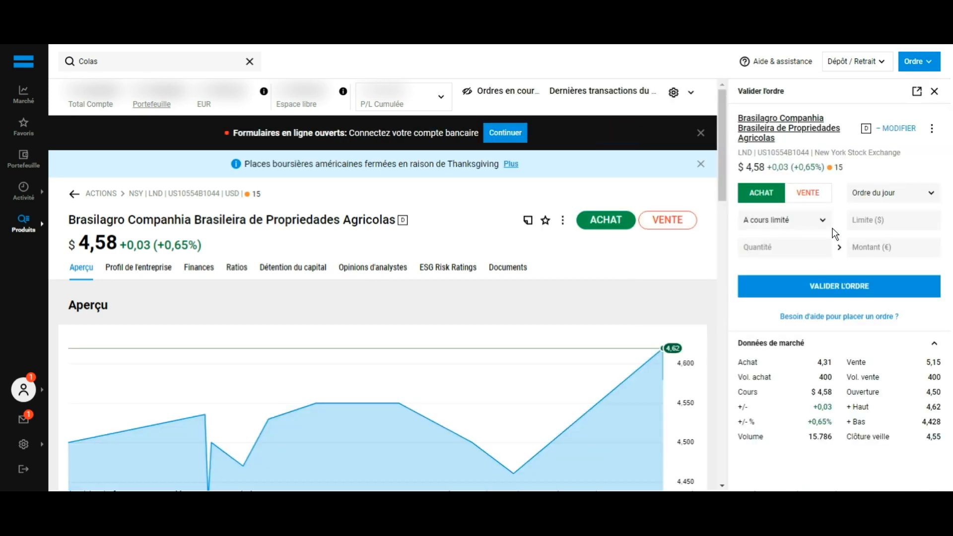
pyautogui.click(788, 228)
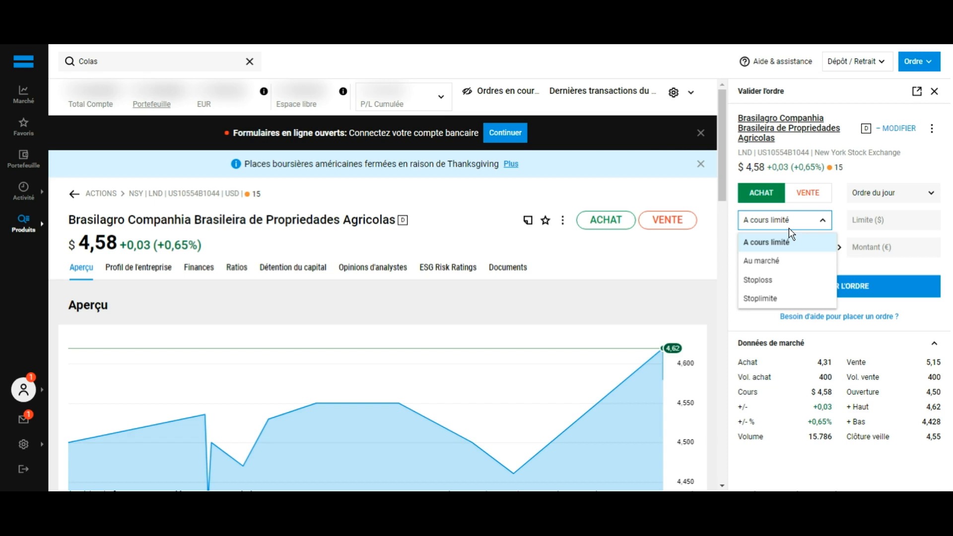
pyautogui.click(799, 260)
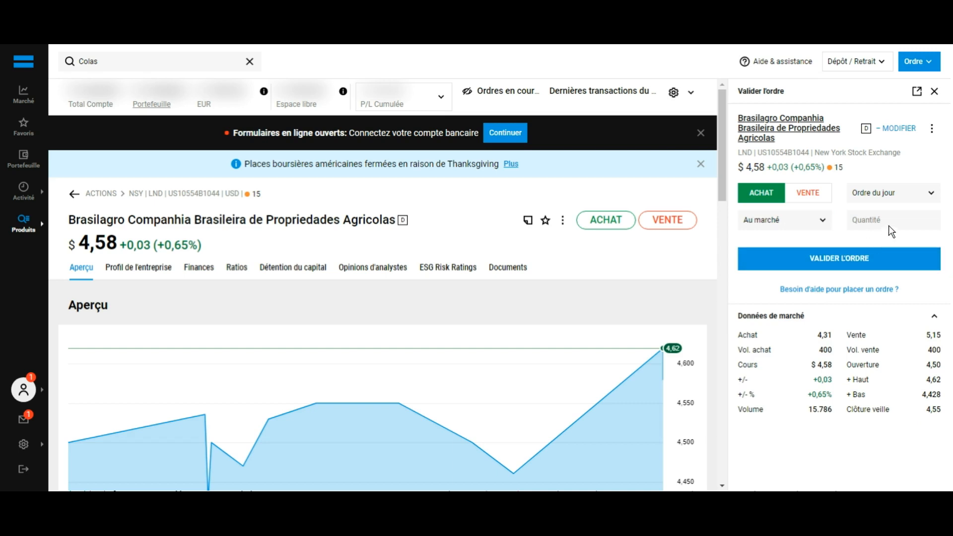
pyautogui.click(911, 228)
pyautogui.write('1')
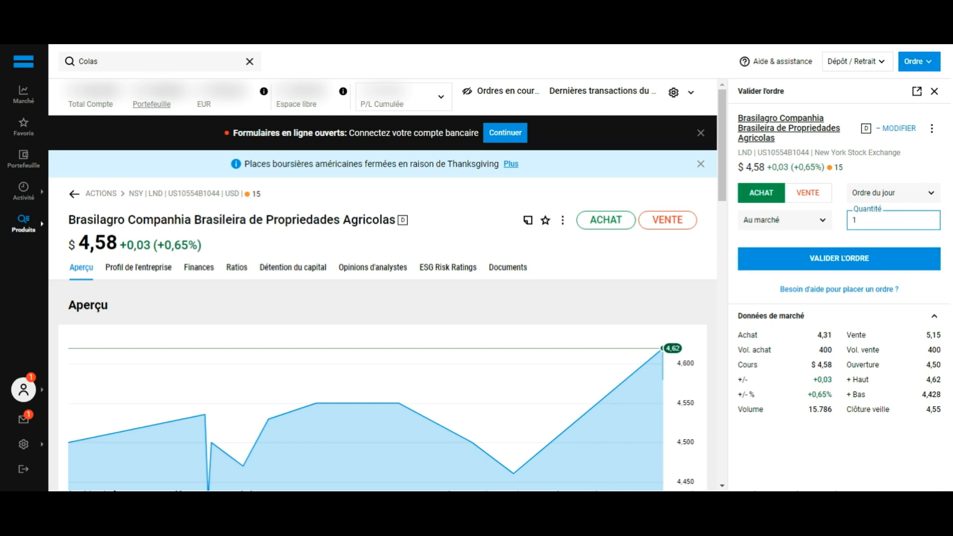
pyautogui.click(934, 91)
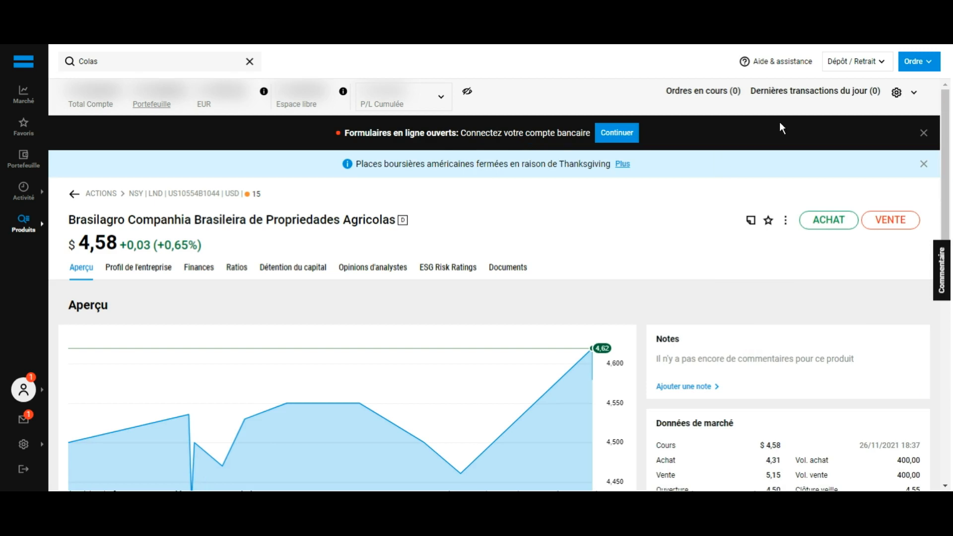
# - Open the portfolio and examine its open positions and the Compensation FM section
pyautogui.click(31, 172)
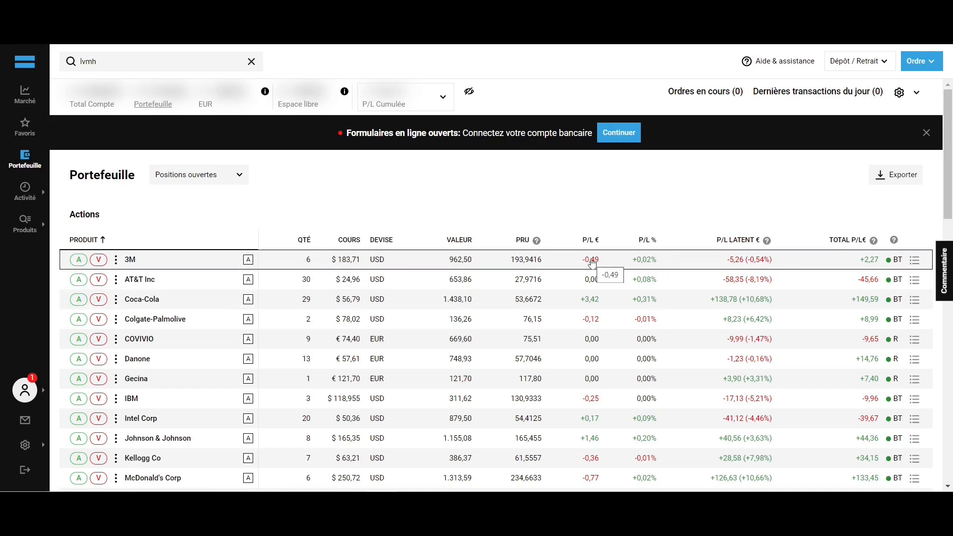
pyautogui.scroll(-9, 648, 243)
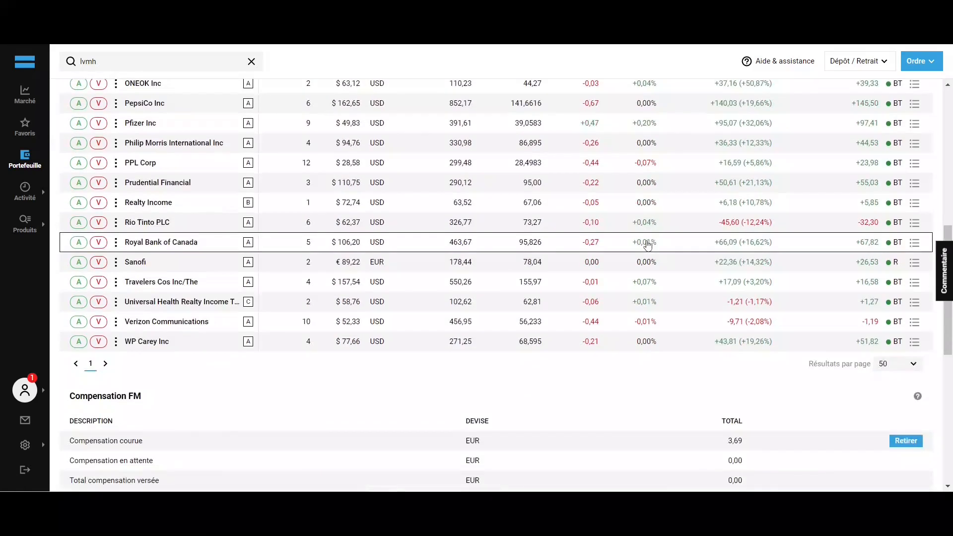
pyautogui.scroll(-8, 647, 244)
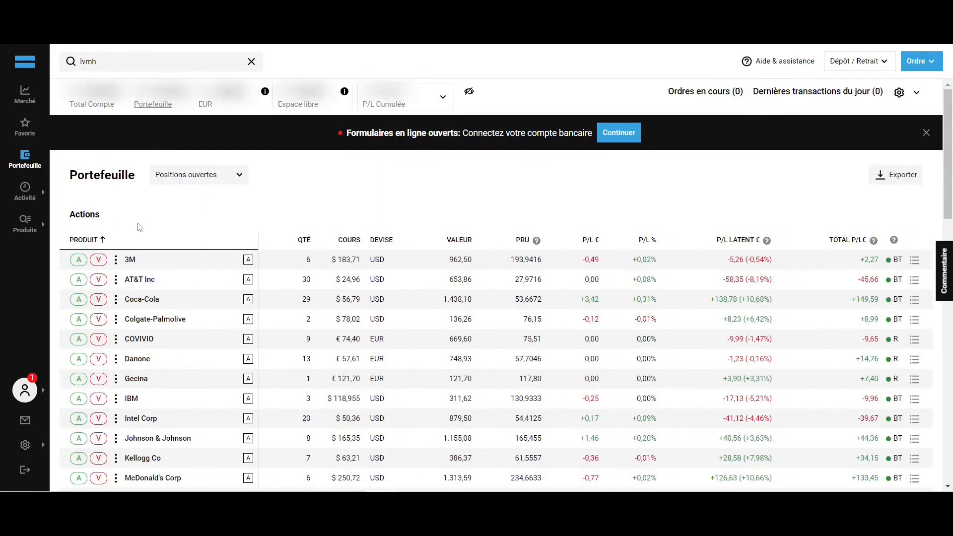
# - Fill in a sell order for the 3M position with type Au marché and quantity 1
pyautogui.click(100, 260)
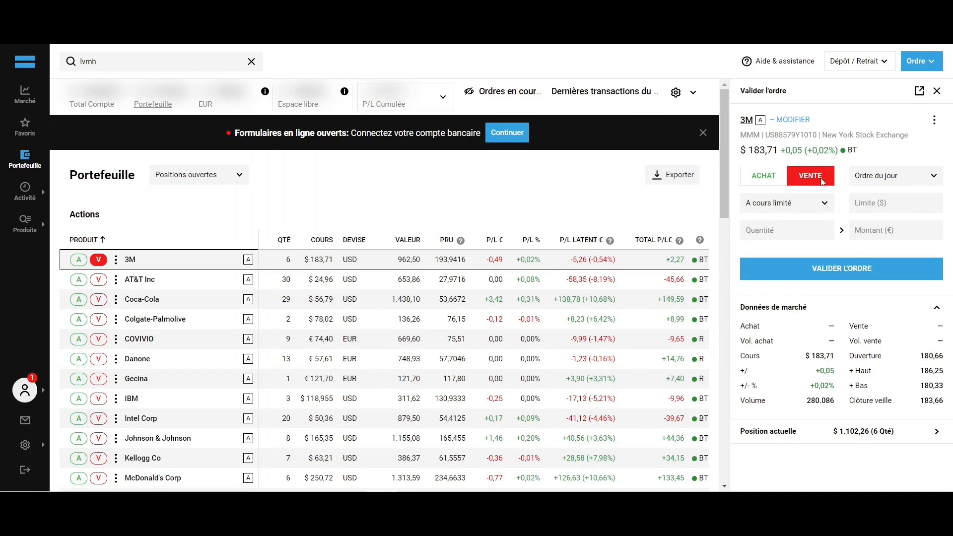
pyautogui.click(812, 208)
pyautogui.click(793, 243)
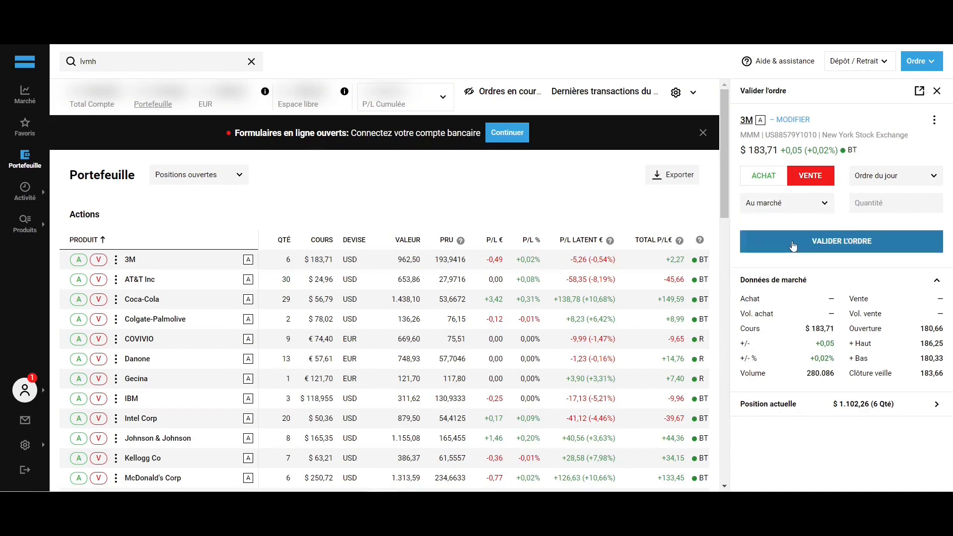
pyautogui.click(876, 202)
pyautogui.write('1')
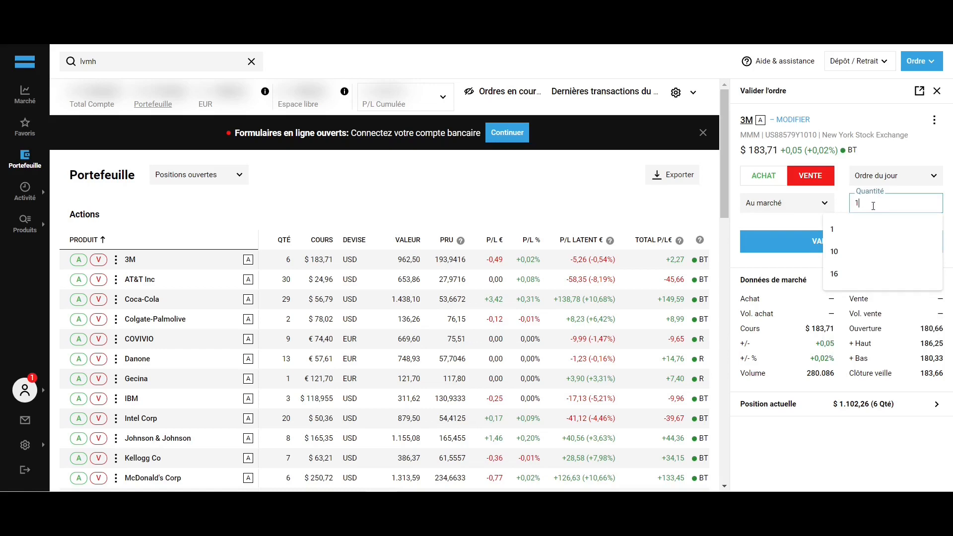
pyautogui.click(844, 196)
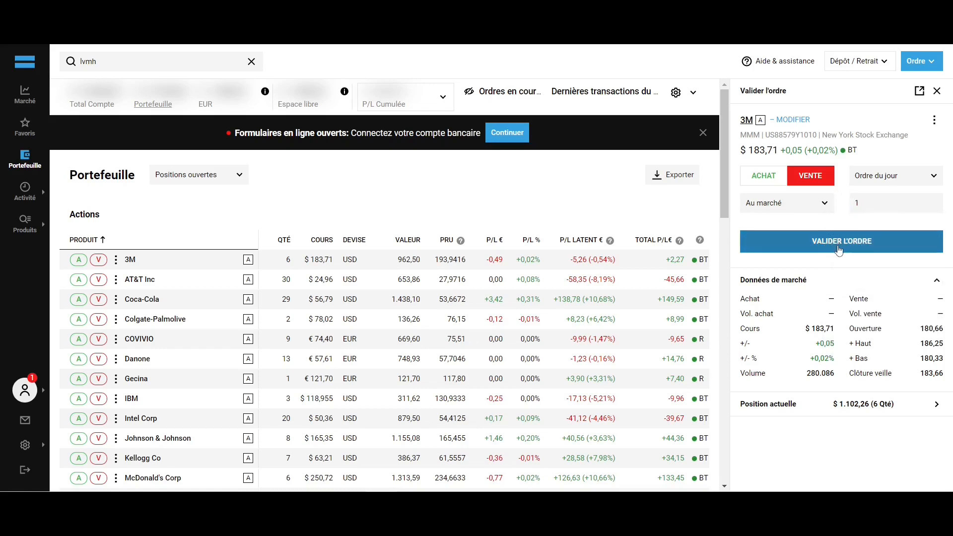